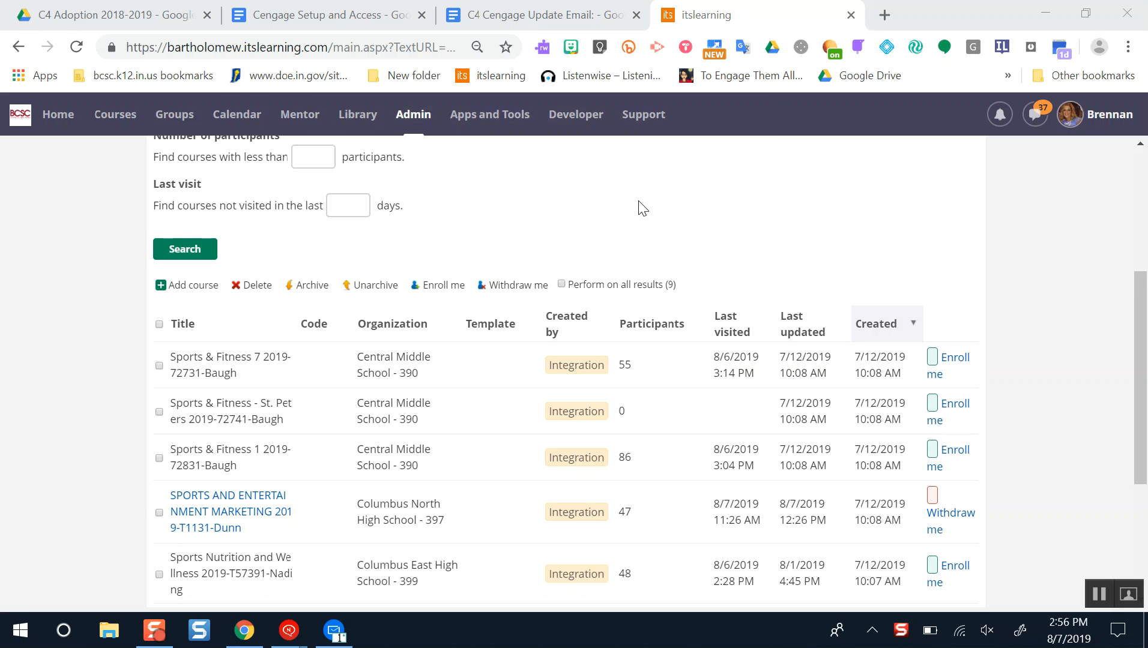
Launch the Teacher Activation item for Sports and Entertainment Marketing 4e Mindtap from the course's Cengage resources folder
left_click(103, 114)
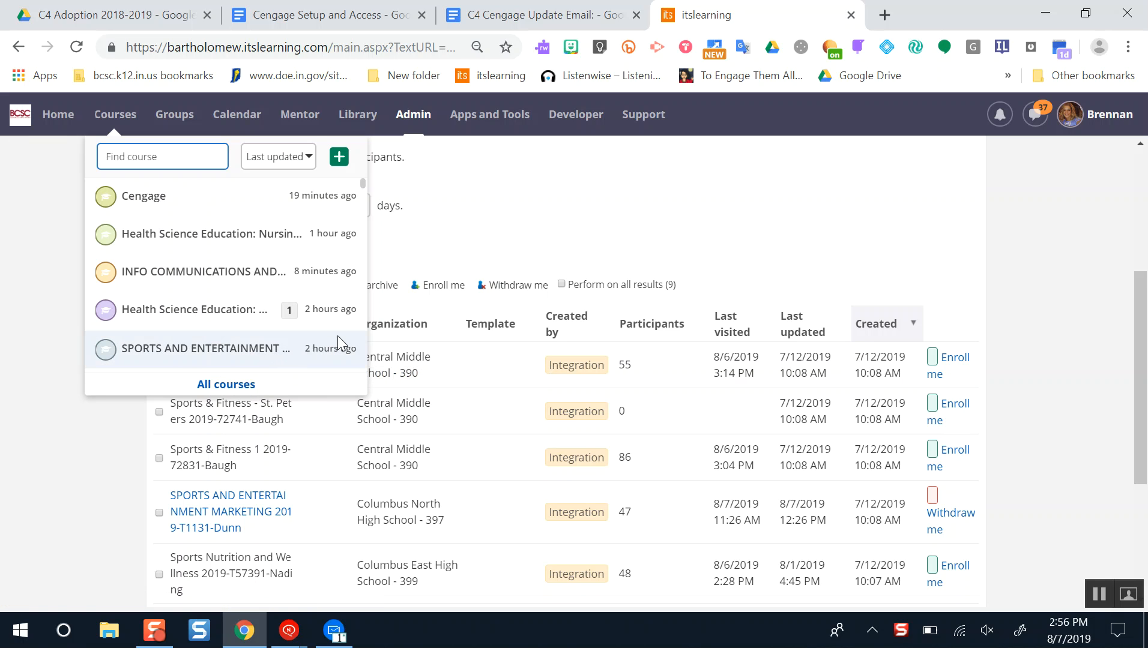
left_click(319, 352)
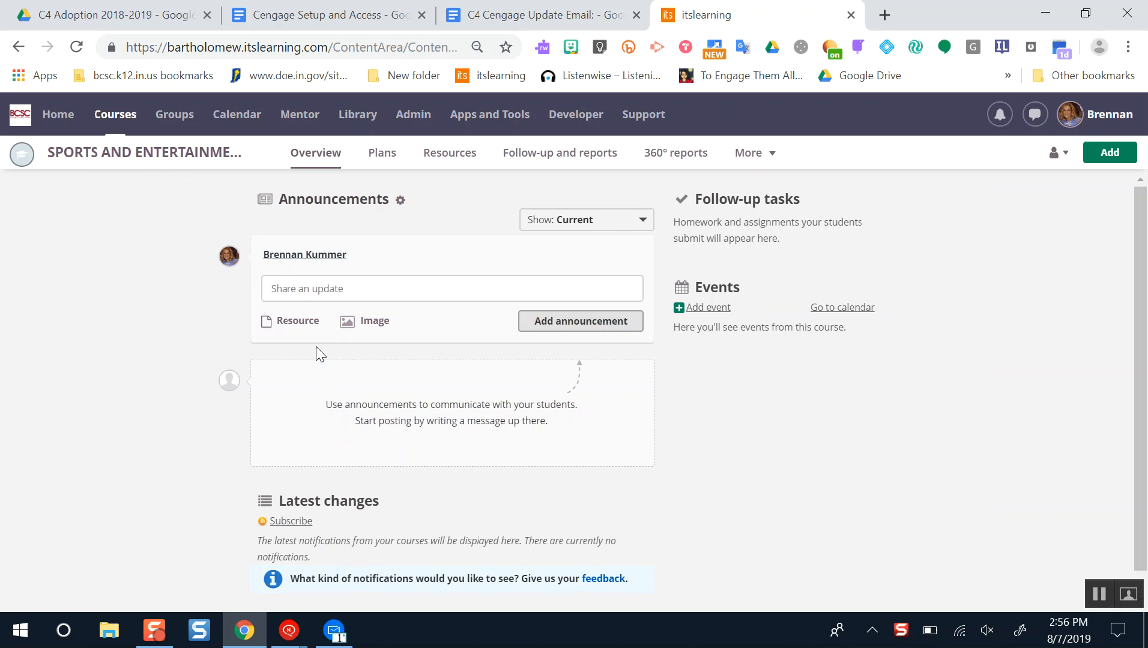
left_click(455, 159)
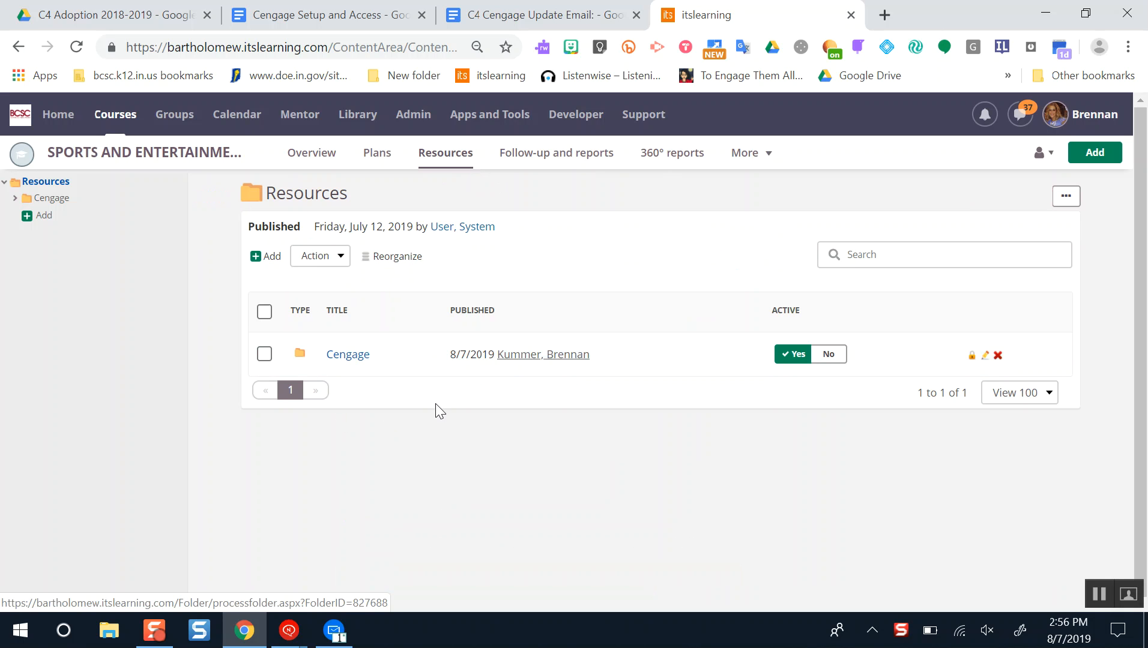
left_click(348, 355)
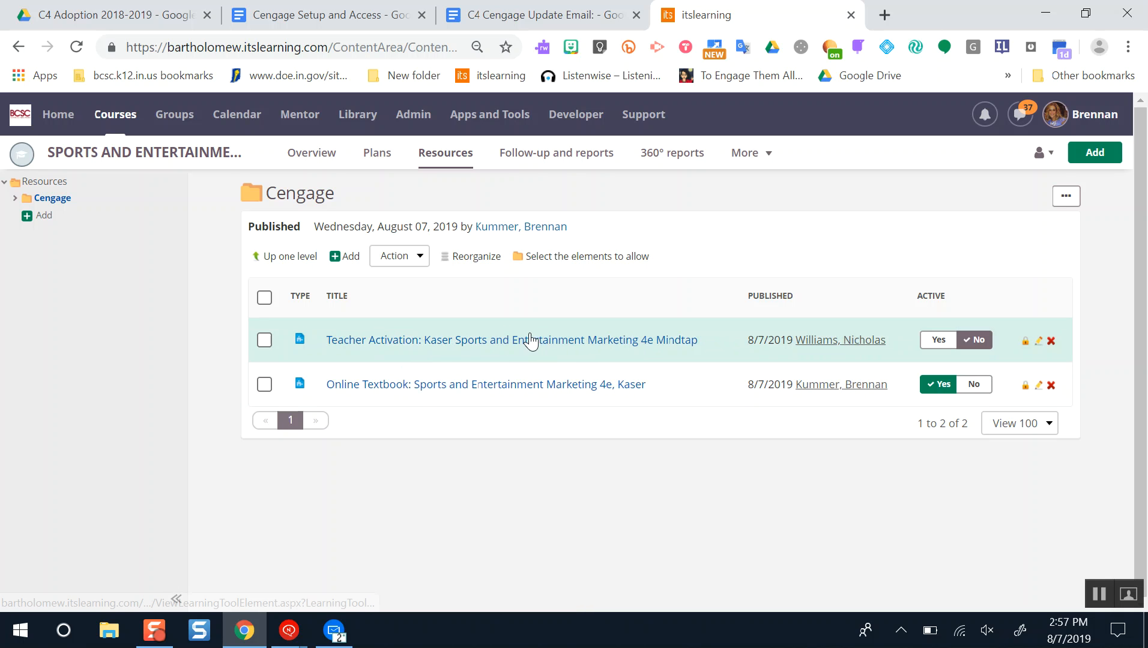
left_click(397, 341)
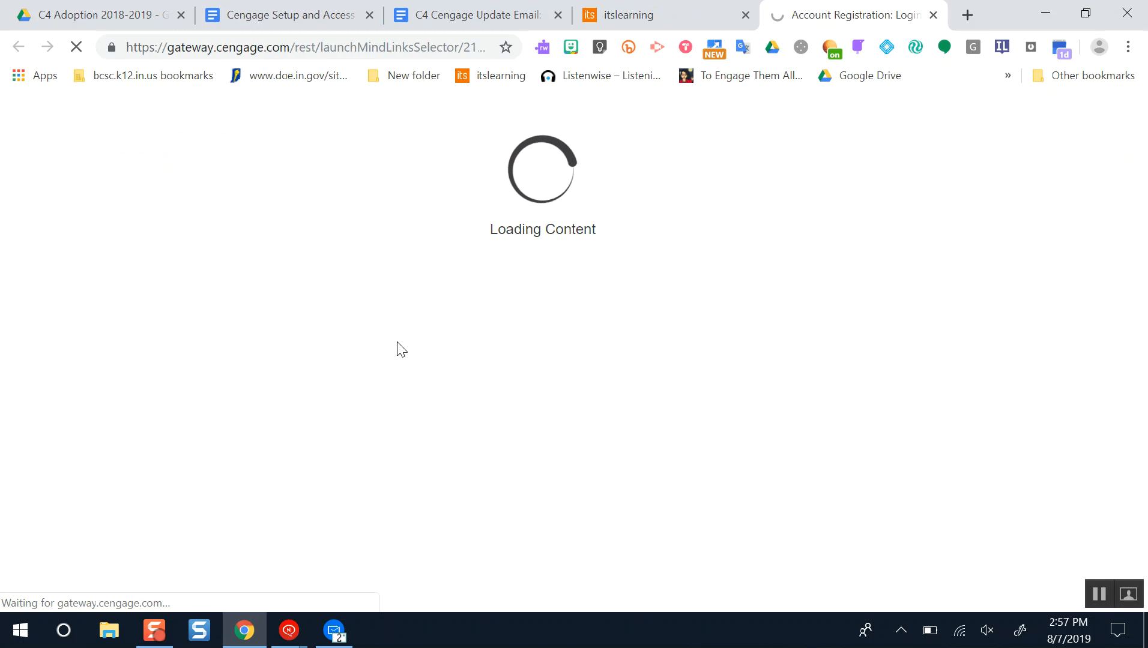
Consult the C4 Cengage Update Email and Cengage Setup and Access documents, and return to the MindTap course creation page
left_click(641, 5)
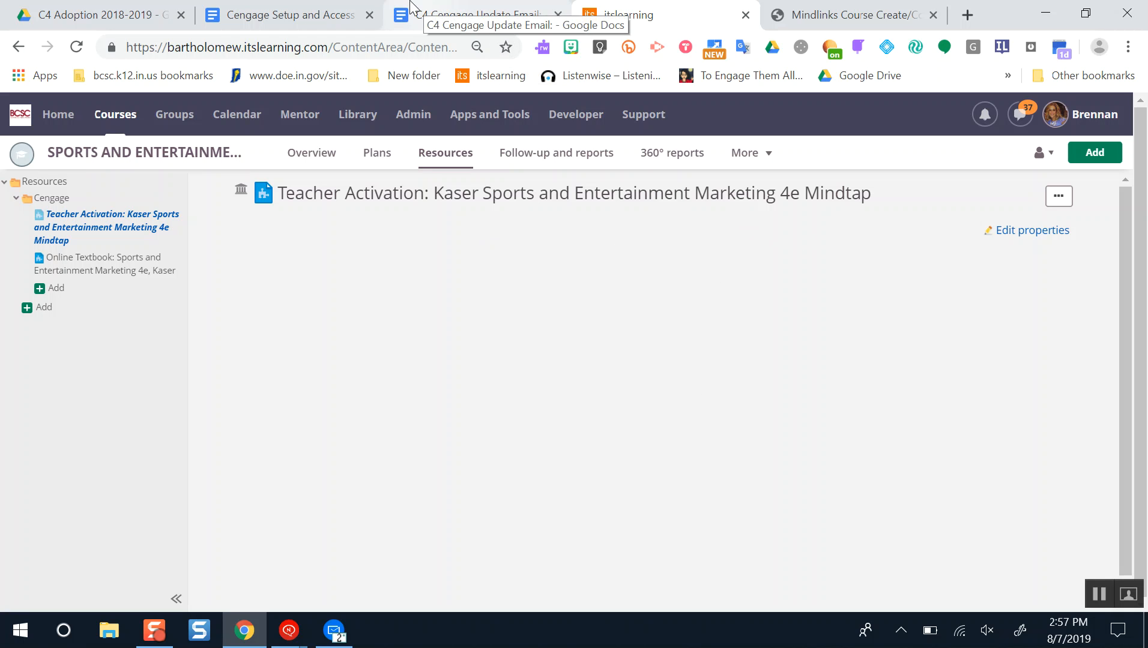
left_click(485, 17)
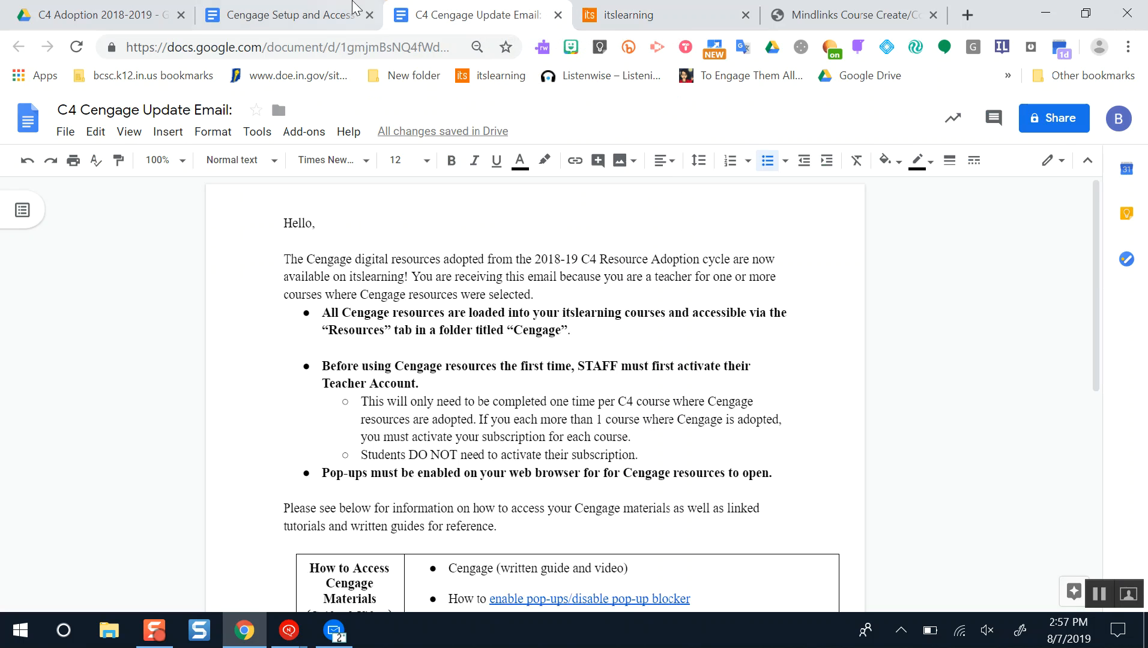
left_click(324, 14)
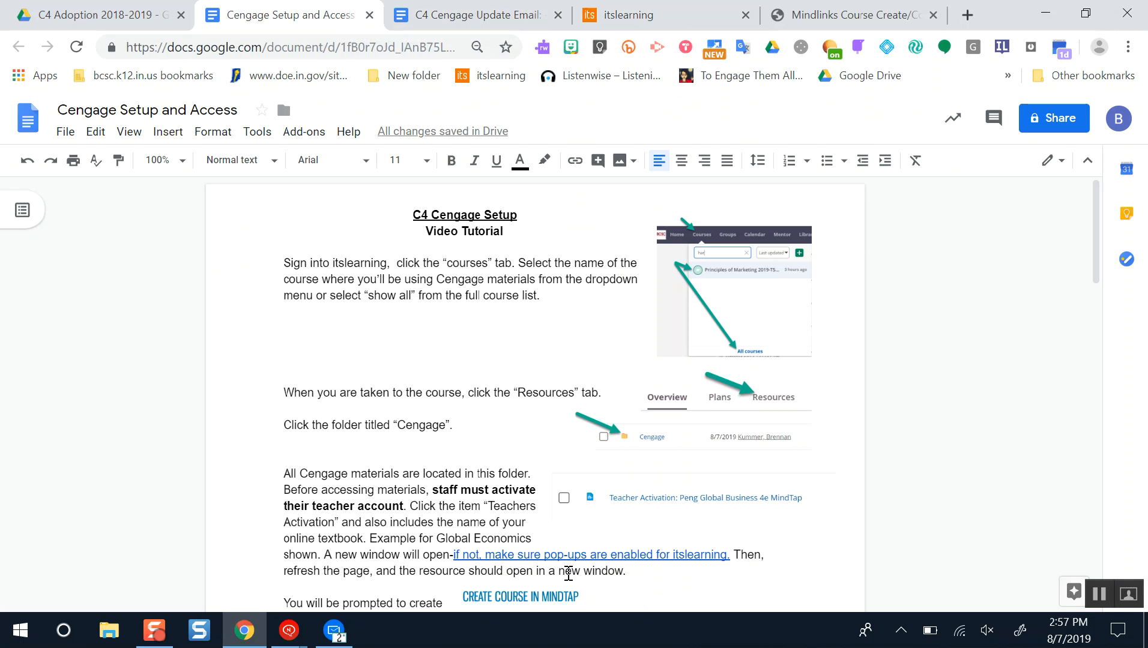
left_click(639, 17)
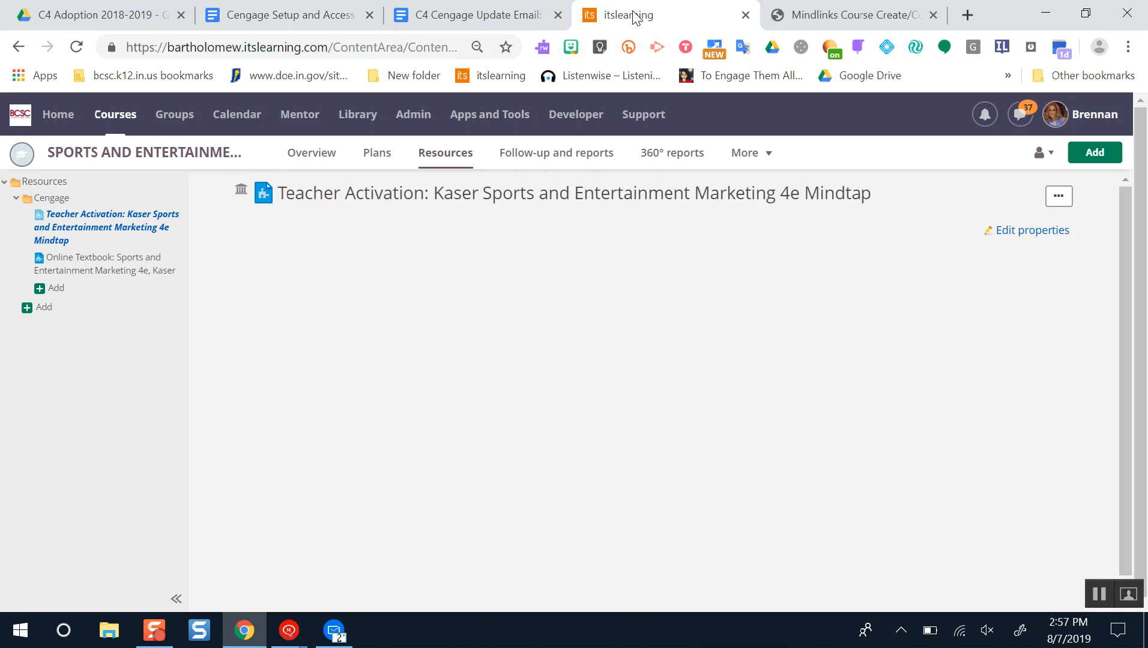
left_click(814, 17)
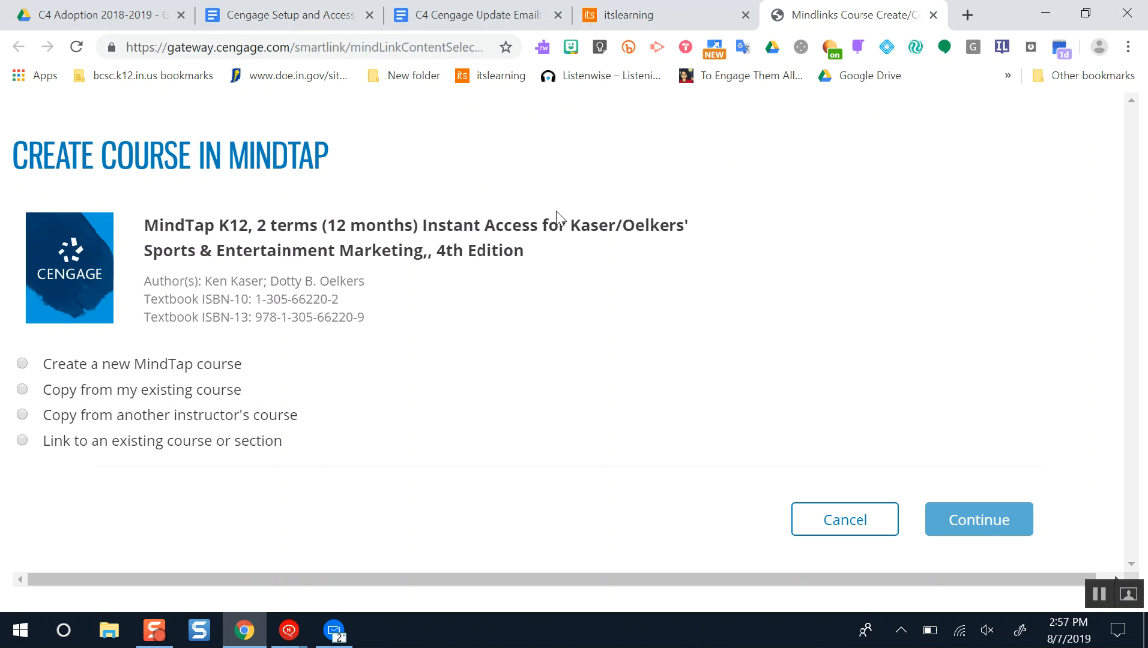
left_click(650, 14)
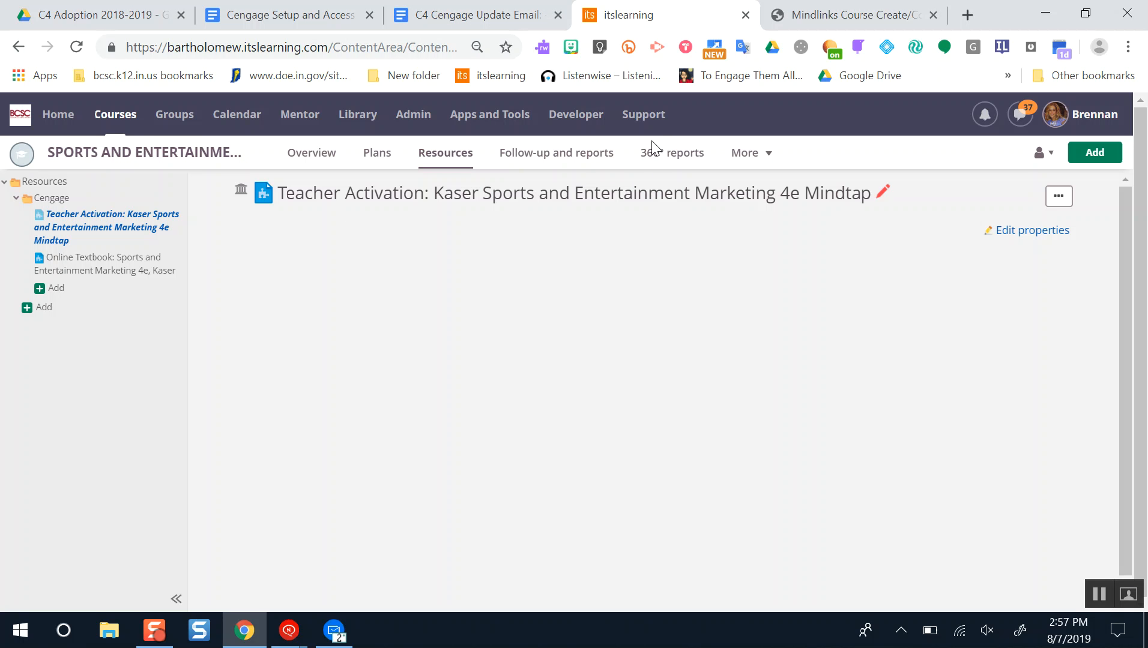
left_click(802, 11)
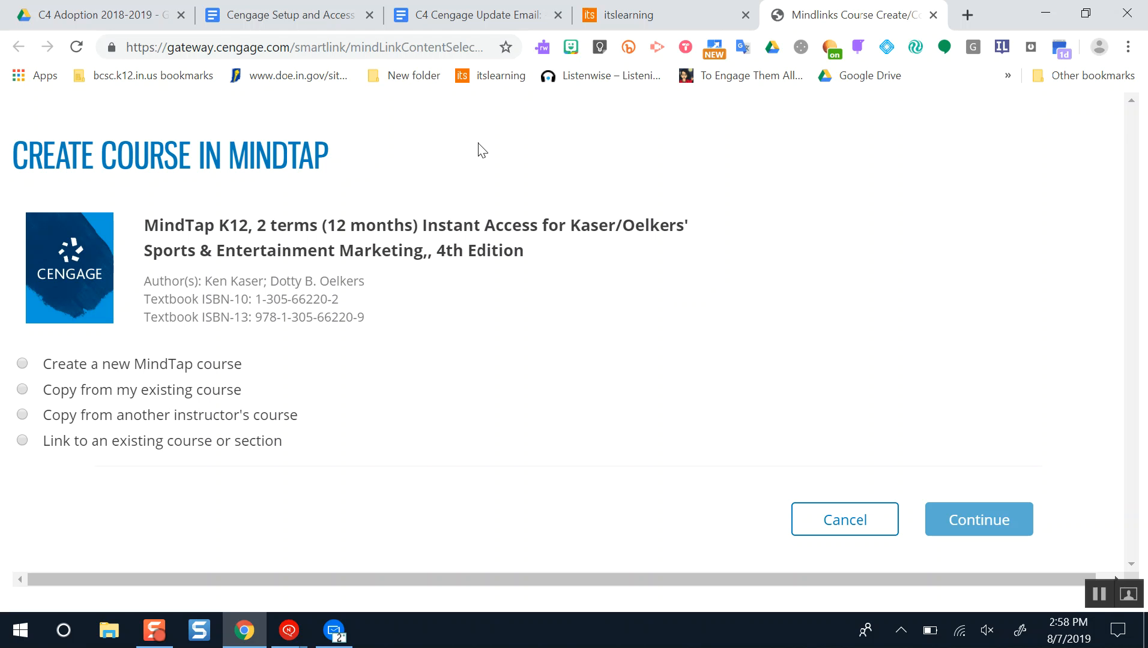
Choose to create a new MindTap course and name it "Sports and Entertainment Marketing 2019"
left_click(22, 364)
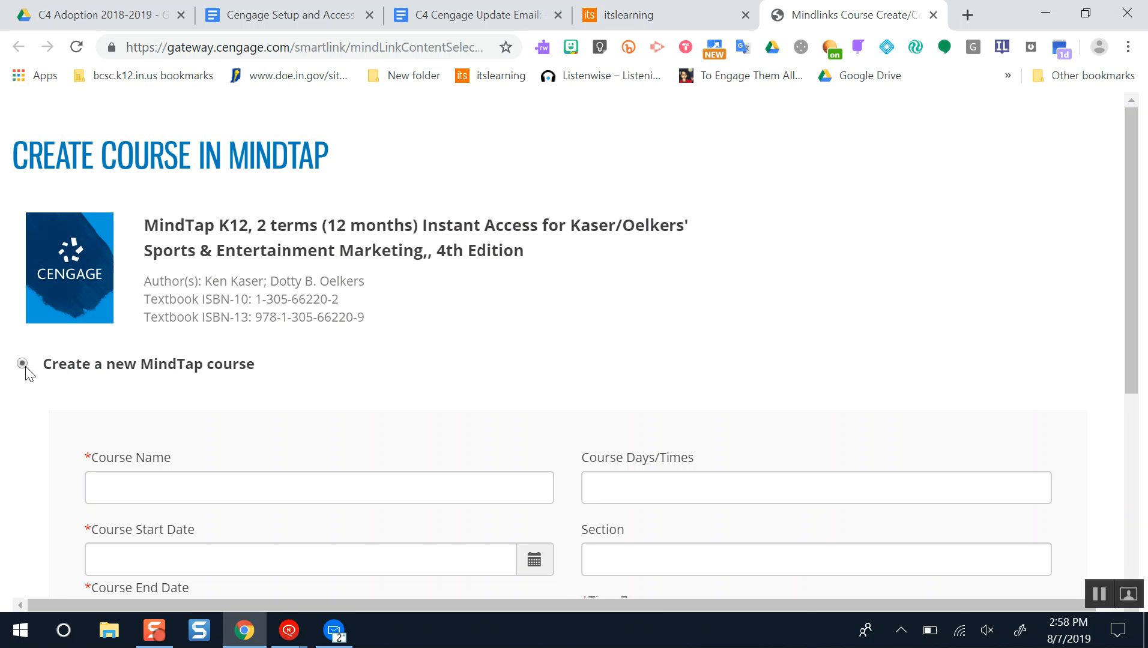
scroll(1134, 258, "down", 2)
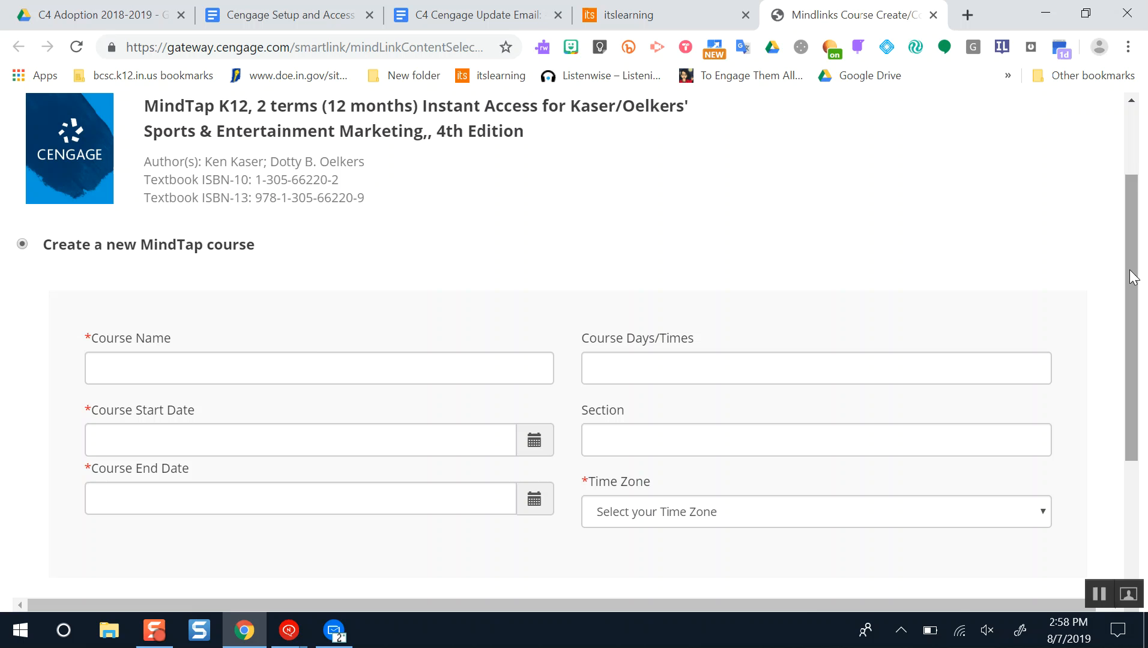
left_click(187, 370)
mouse_move(1128, 319)
left_mouse_down()
mouse_move(1128, 250)
mouse_move(1129, 313)
left_mouse_up()
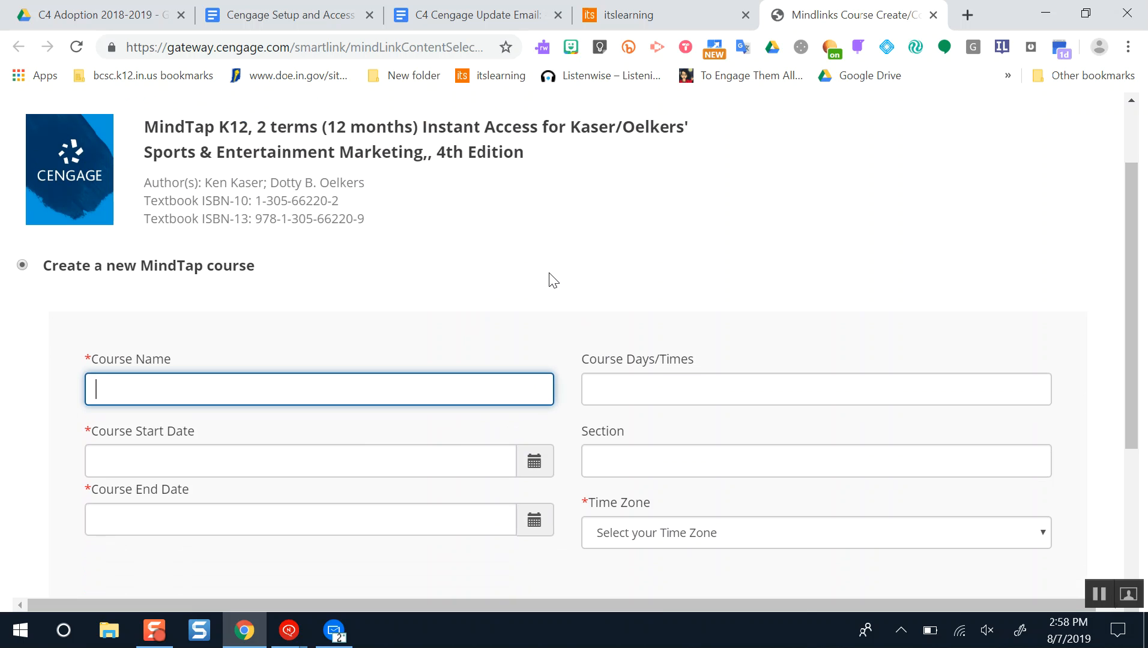
type("Sports and Entertainment Marketin")
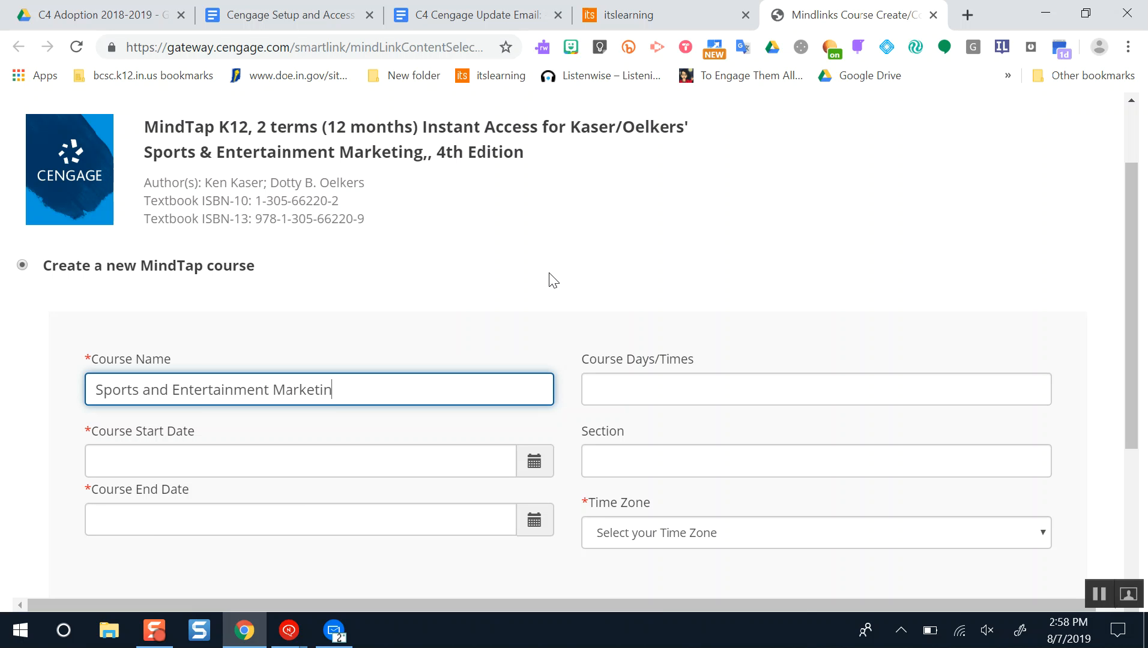
type("g 2019")
Set the course start date to 08/07/2019 and the end date to 08/01/2020
left_click(452, 464)
left_click(190, 302)
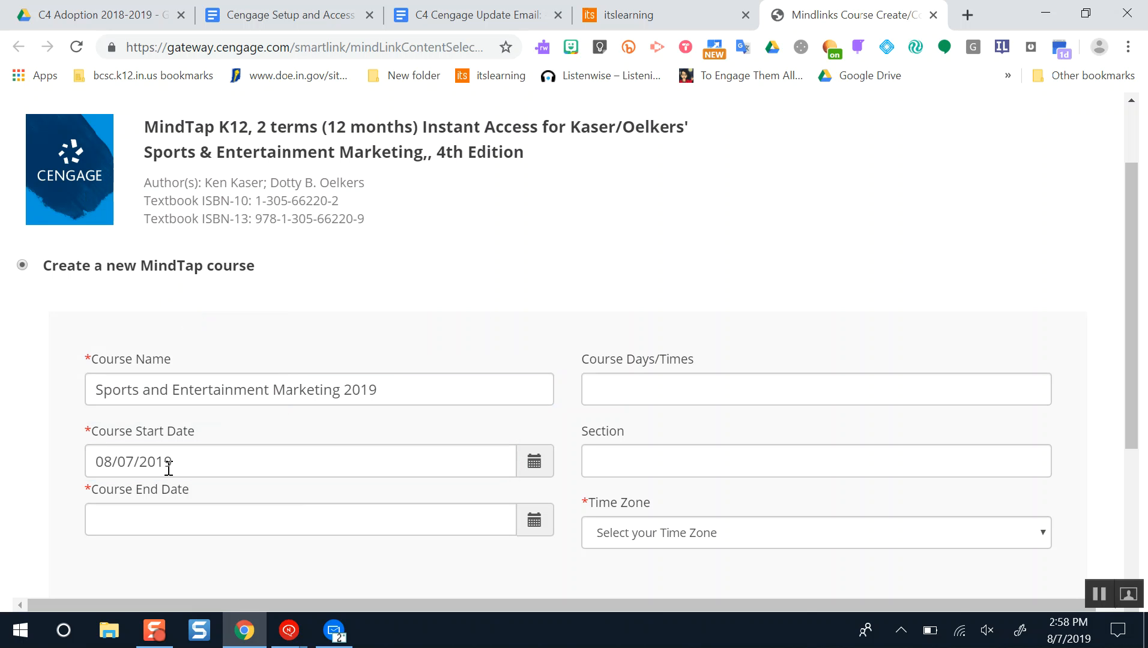
left_click(170, 519)
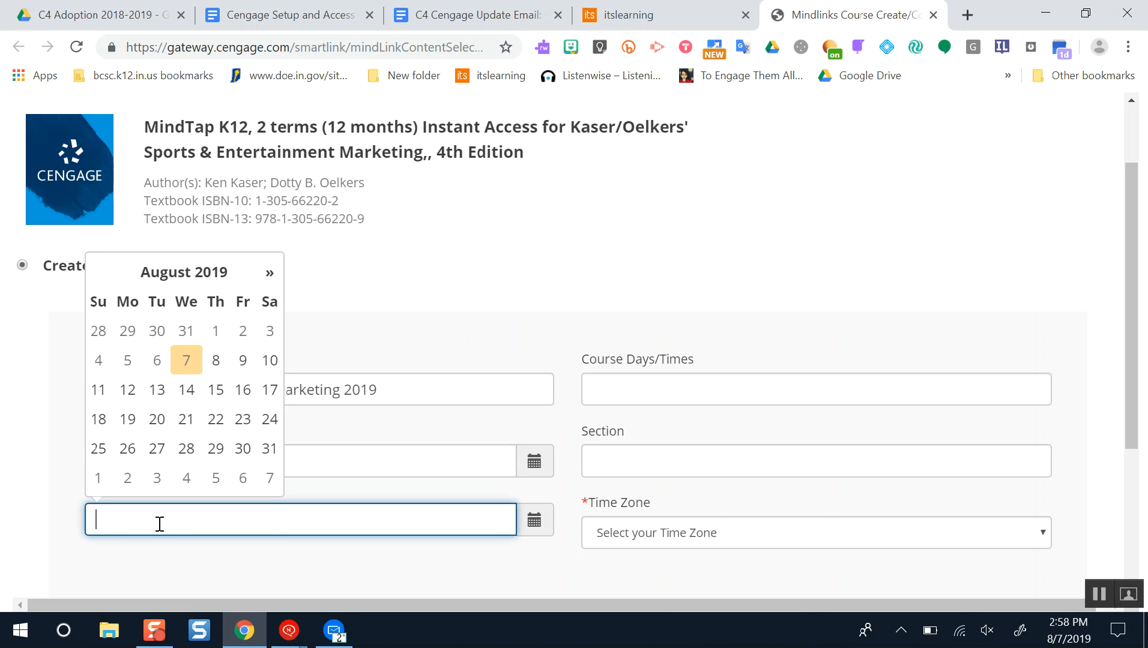
type("08/01/2020")
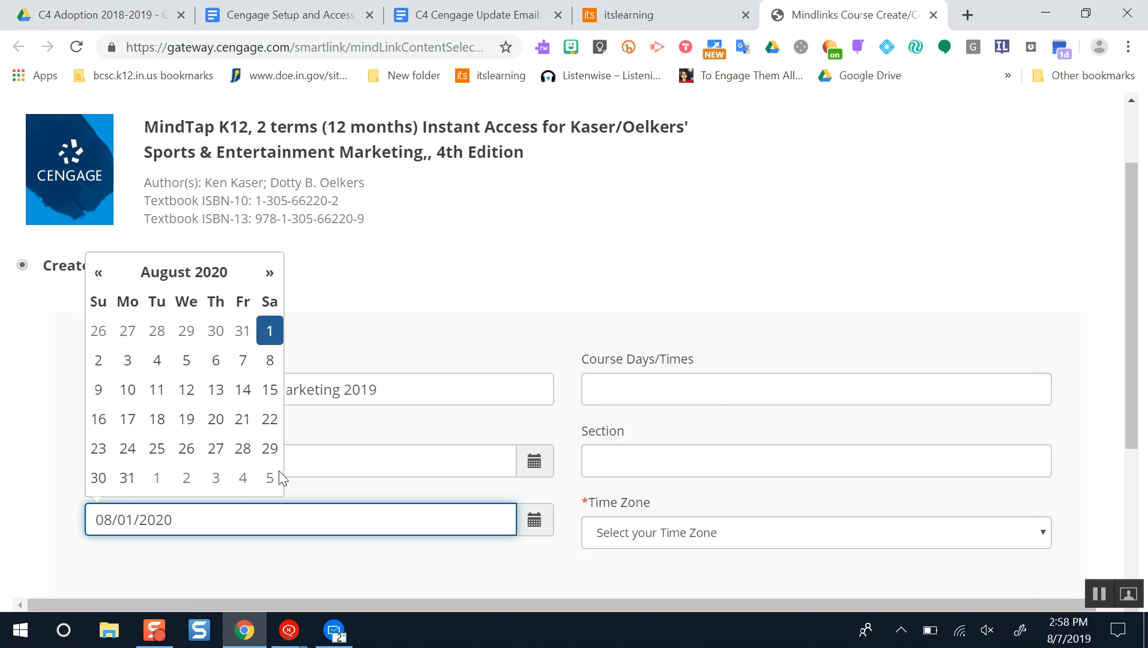
left_click(518, 311)
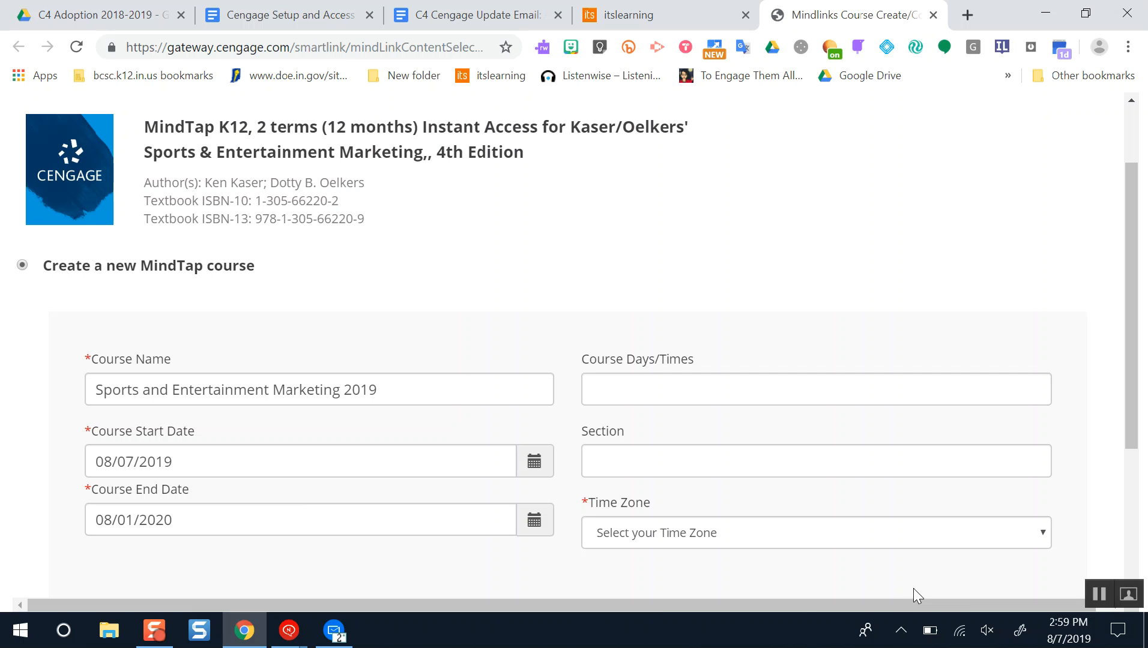
Set the time zone to (GMT-06:00) Central Time (US & Canada) and submit the new course form
left_click(825, 531)
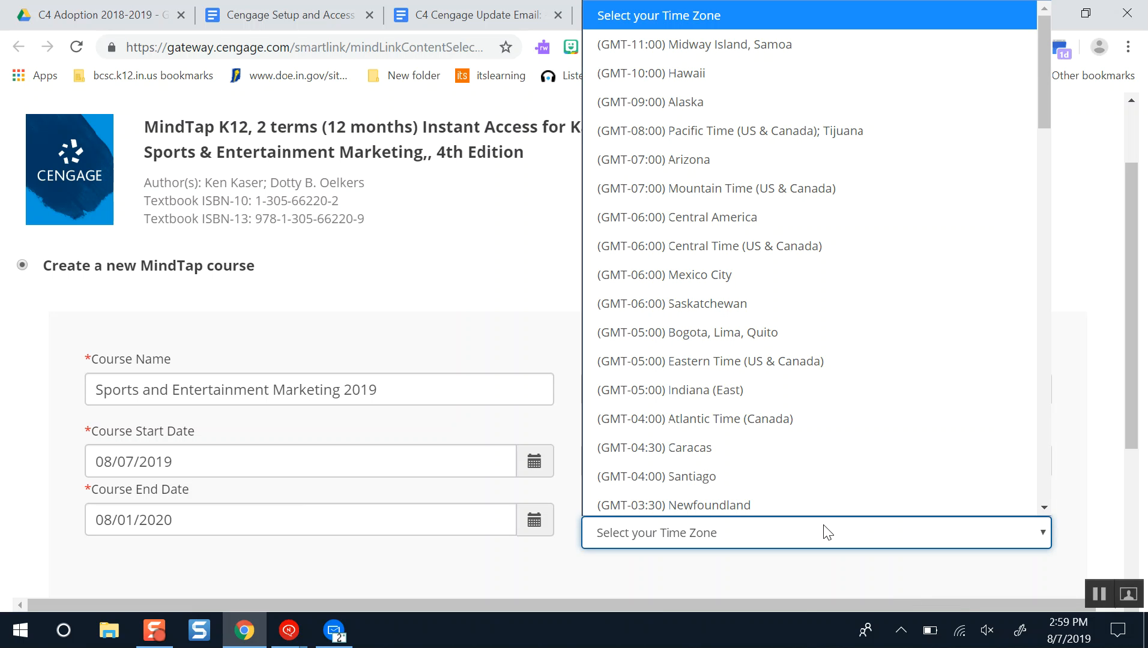
left_click(735, 243)
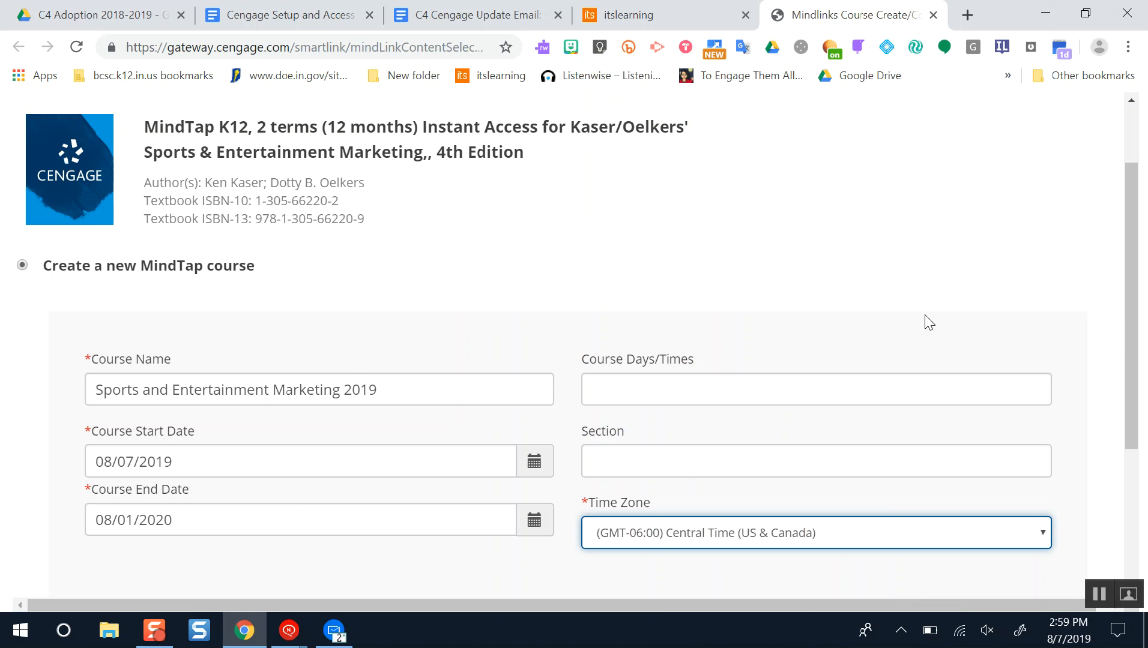
left_click_drag(1125, 314, 1146, 474)
left_click(981, 555)
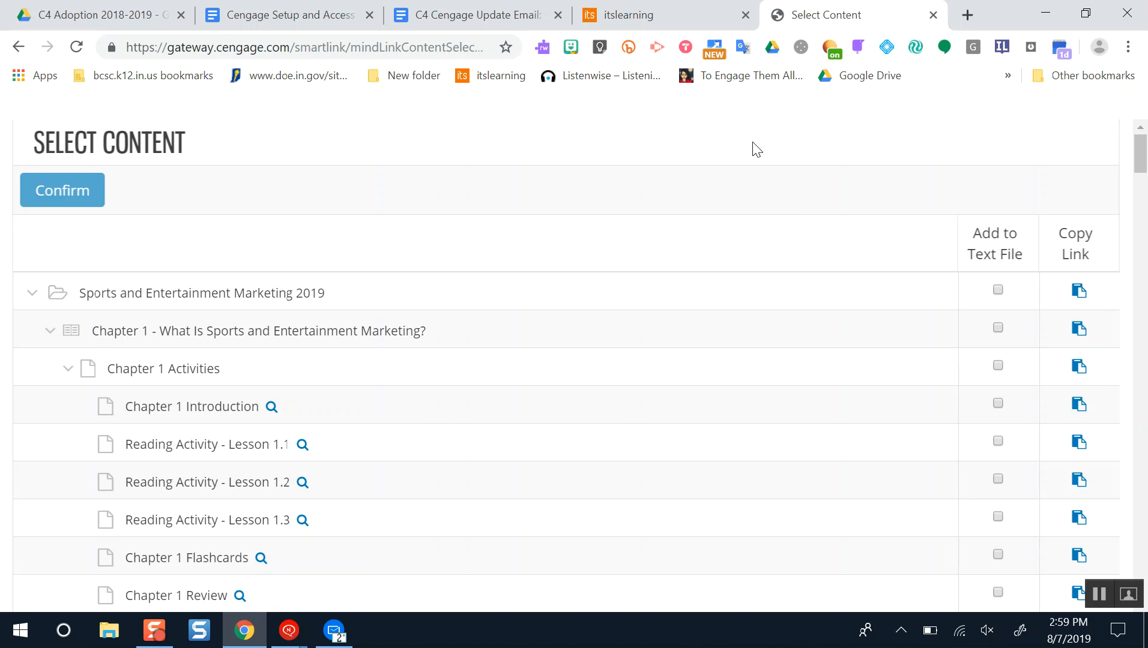
Close the MindTap content selection page and launch the Online Textbook item from the course's Cengage folder in itslearning
mouse_move(1140, 171)
left_mouse_down()
mouse_move(1144, 605)
mouse_move(1141, 168)
left_mouse_up()
left_click(933, 15)
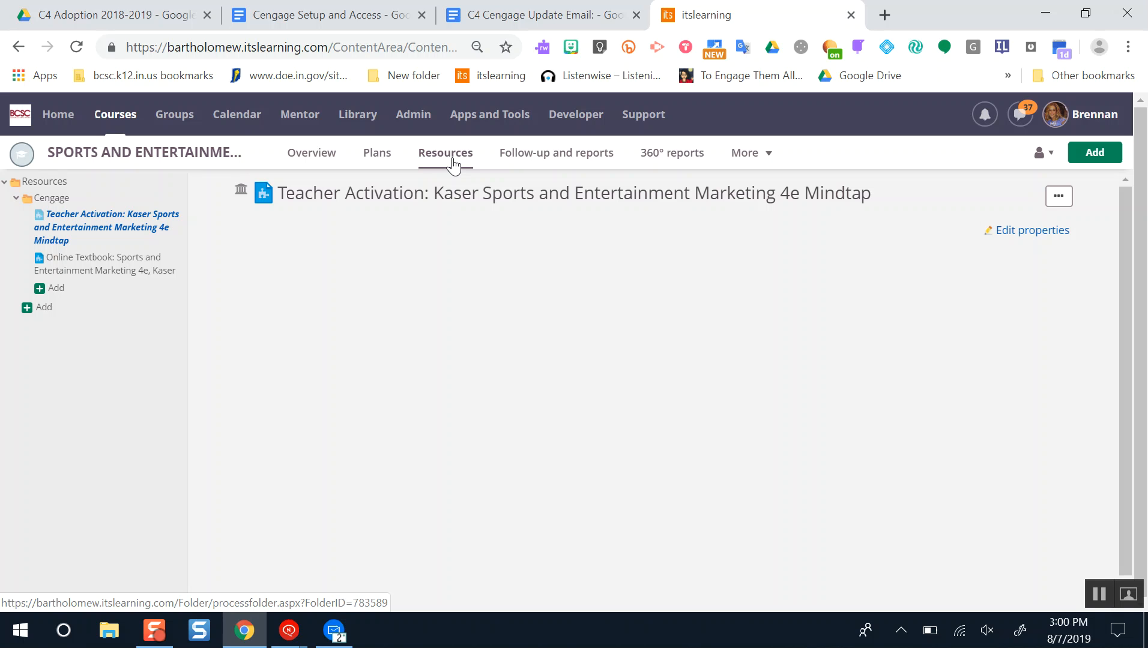
left_click(51, 203)
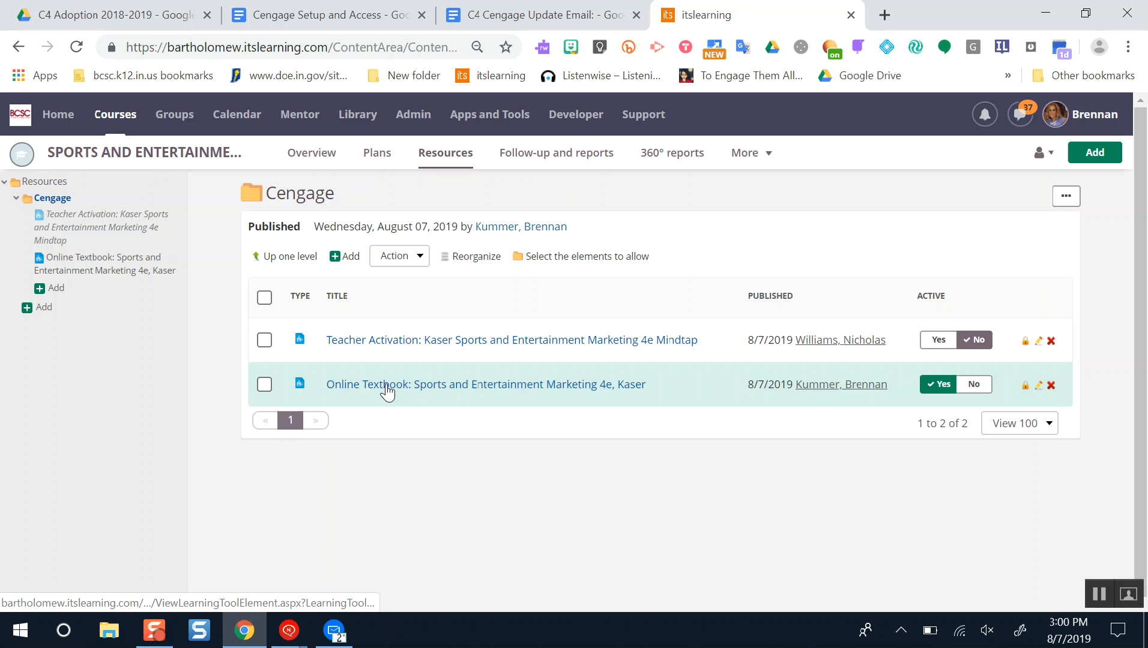
left_click(388, 390)
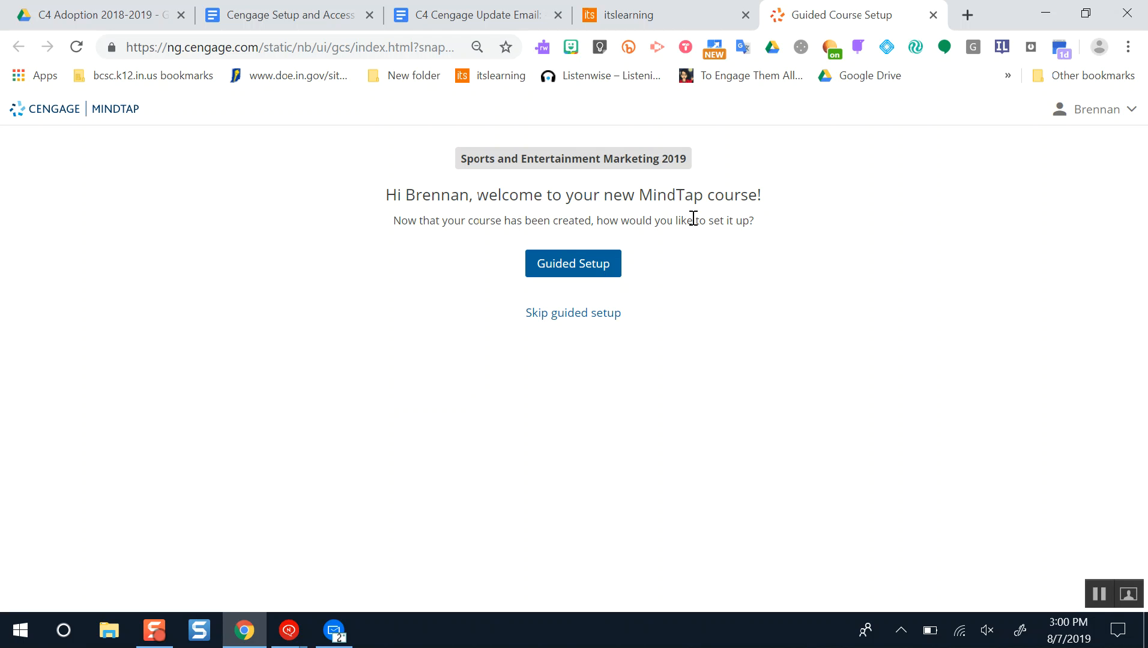
Skip the MindTap guided setup and dismiss the book information and welcome tour windows
left_click(587, 309)
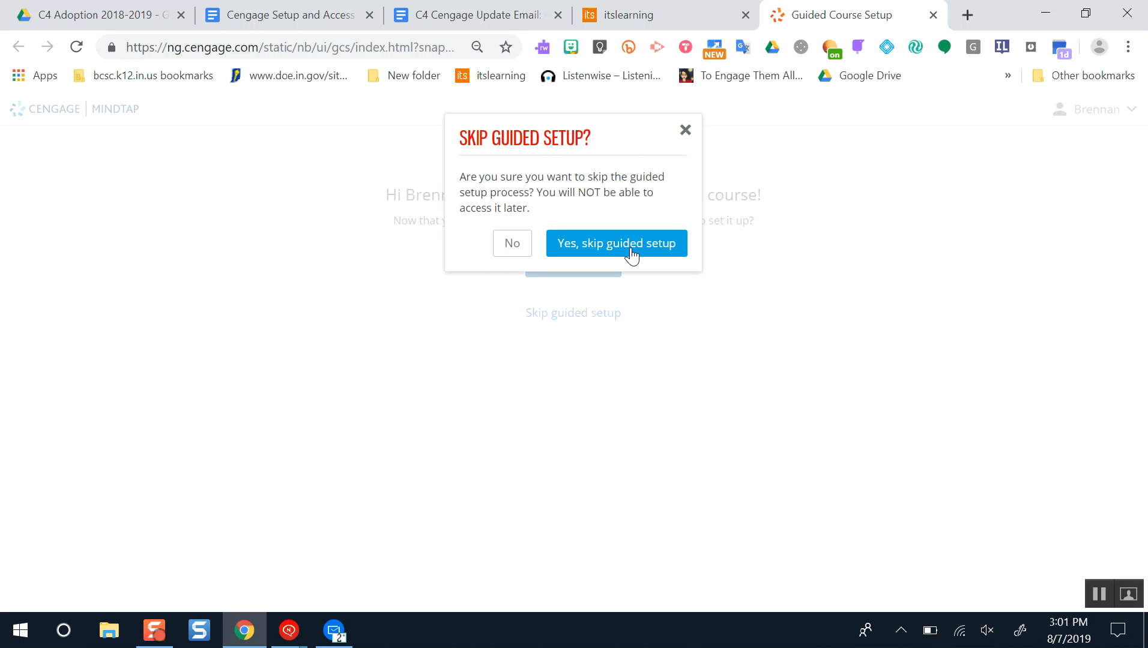
left_click(610, 251)
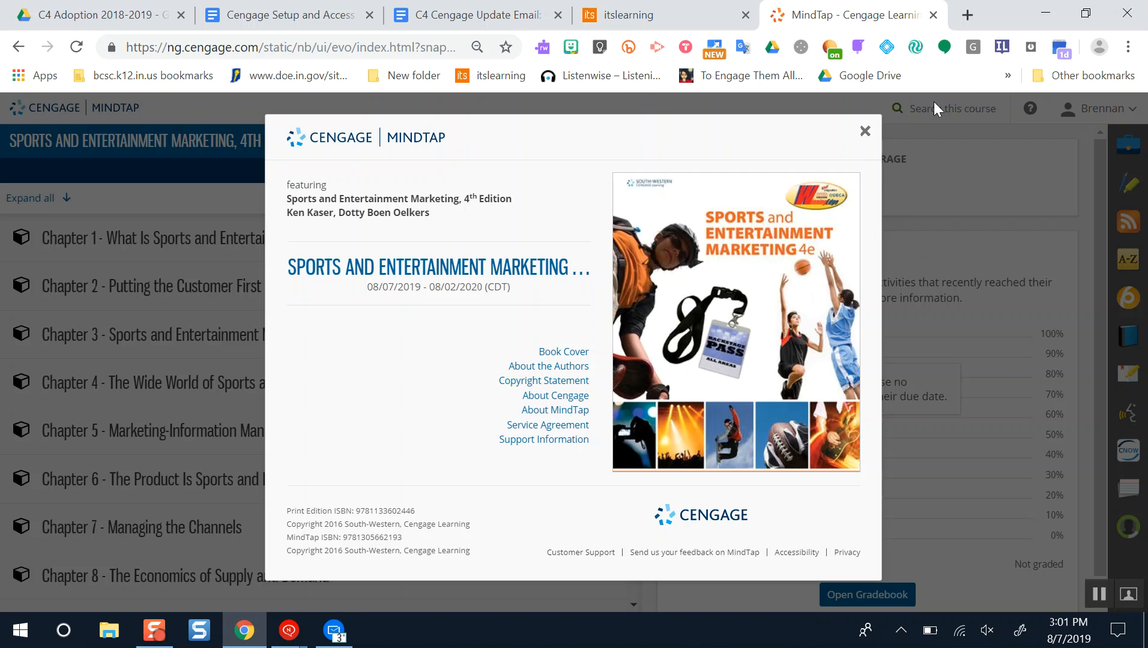
left_click(865, 132)
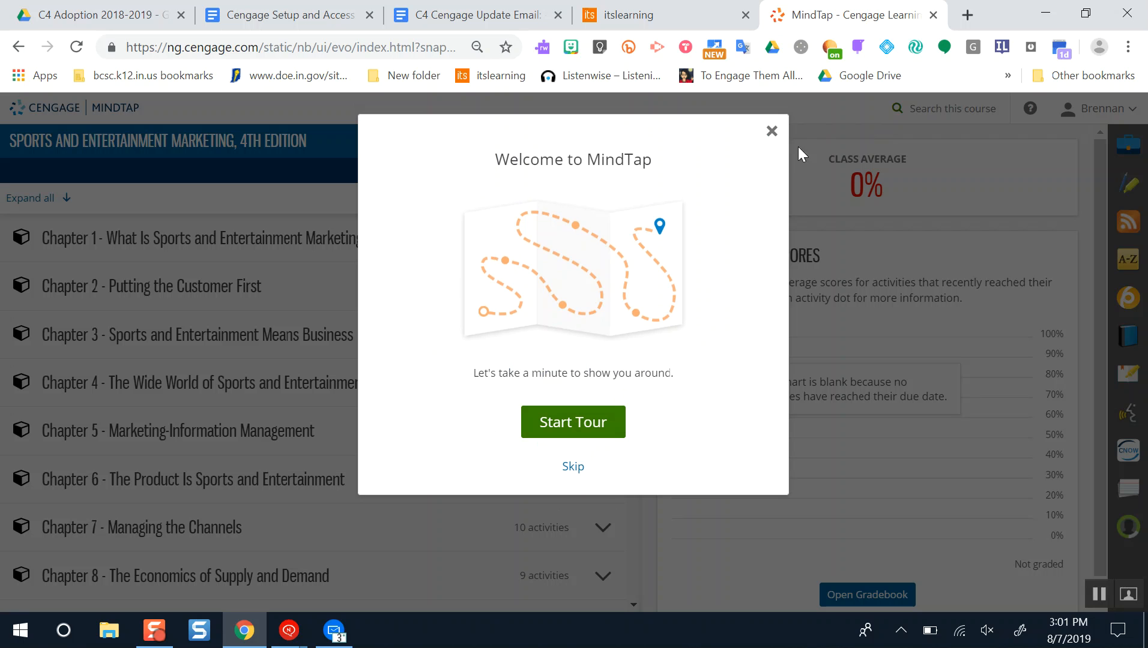
left_click(771, 133)
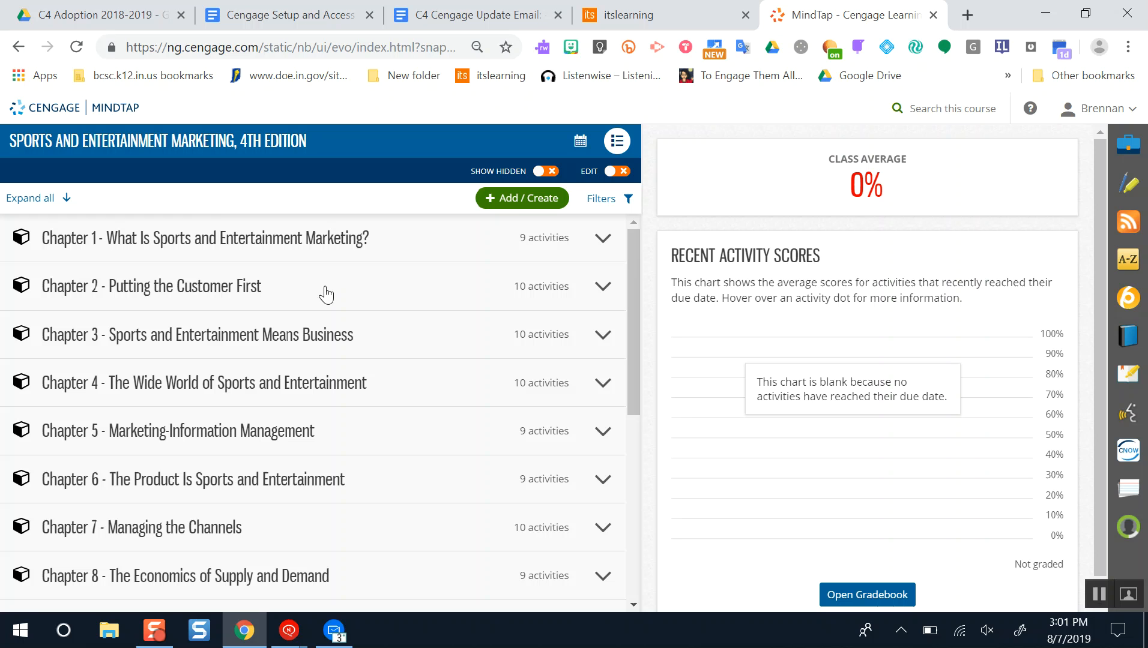
Examine Chapter 1's activities and the options for adding content, and show the course outline by week
left_click(257, 242)
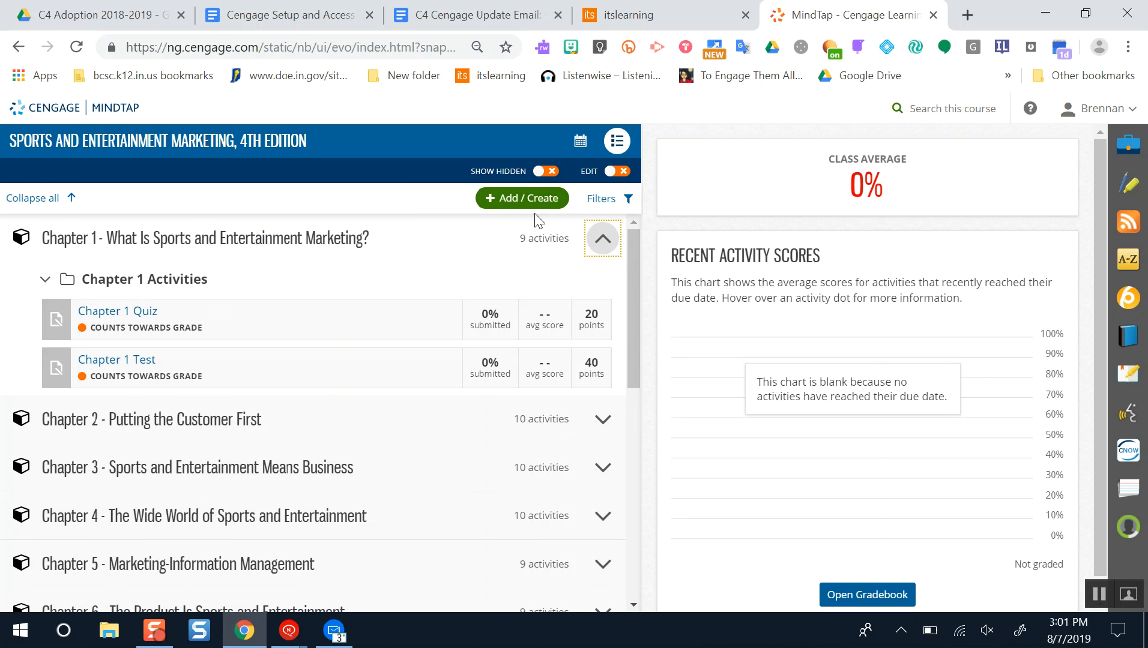
left_click(507, 200)
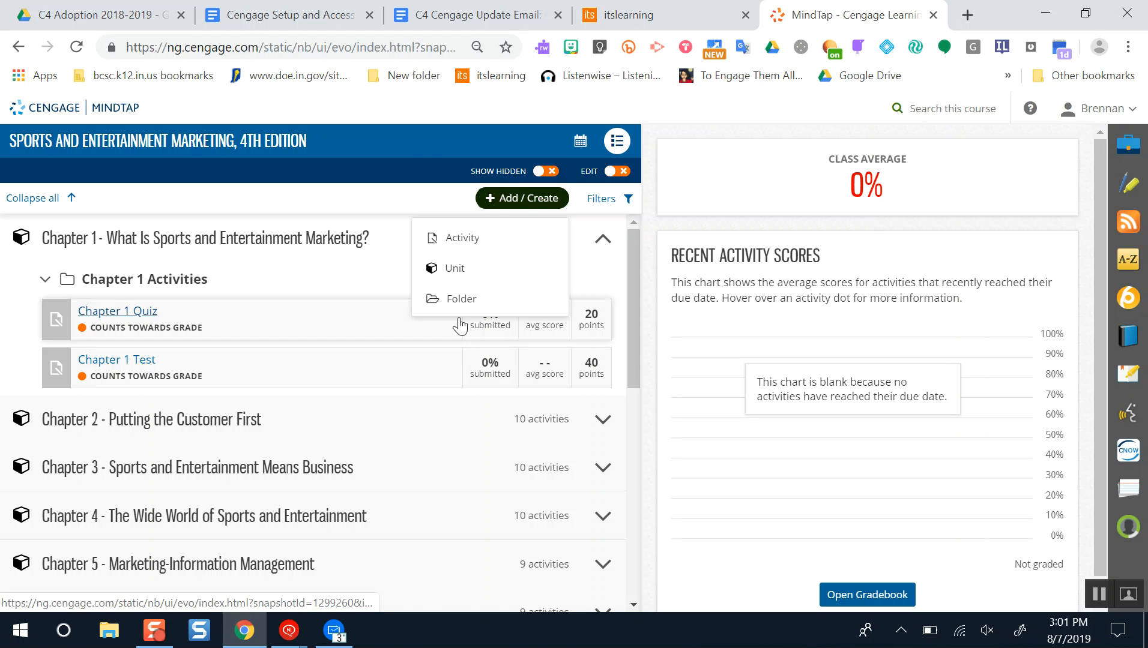
left_click(402, 147)
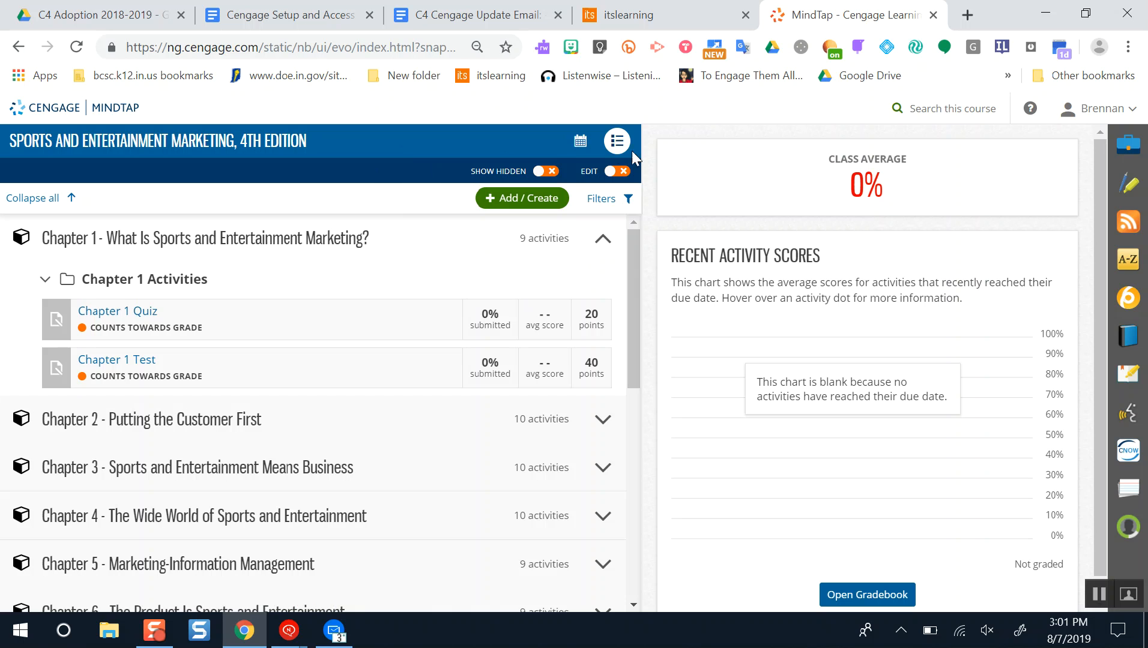
left_click(571, 141)
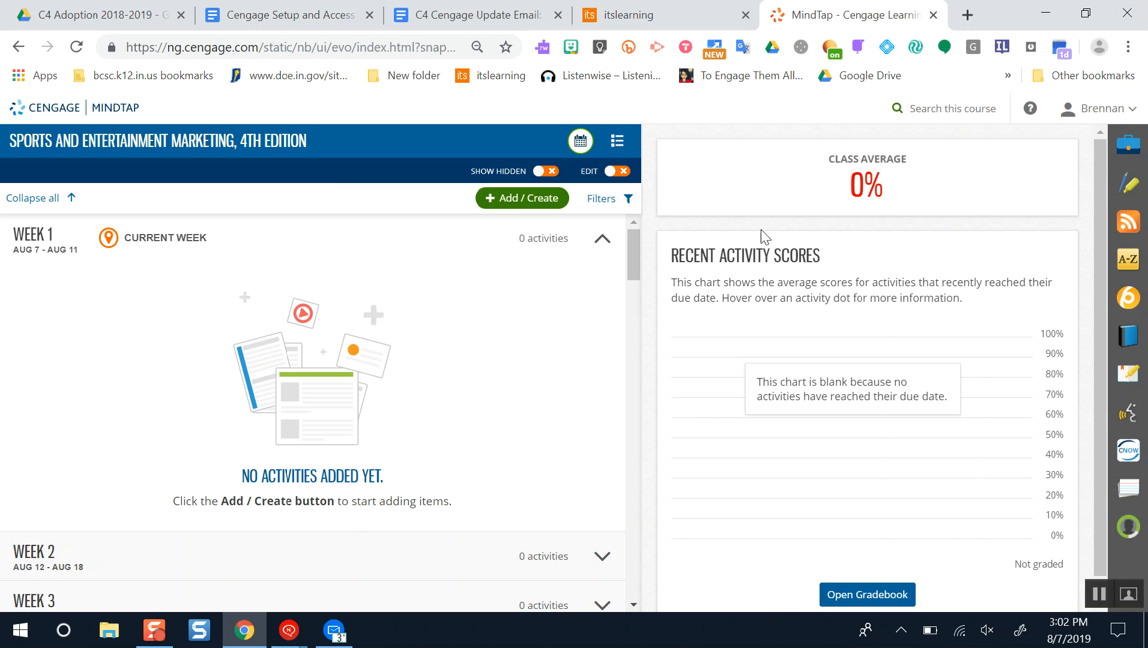
Look at the online textbook's itslearning page and the open MindTap course, ending back in itslearning
left_click(677, 8)
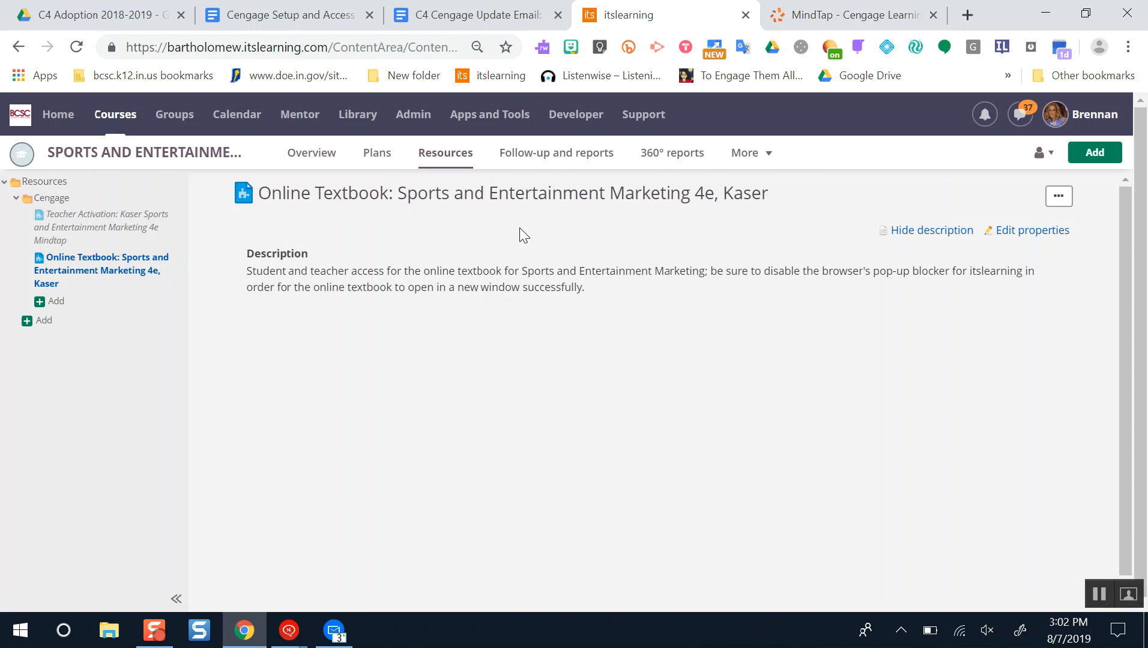
left_click(817, 5)
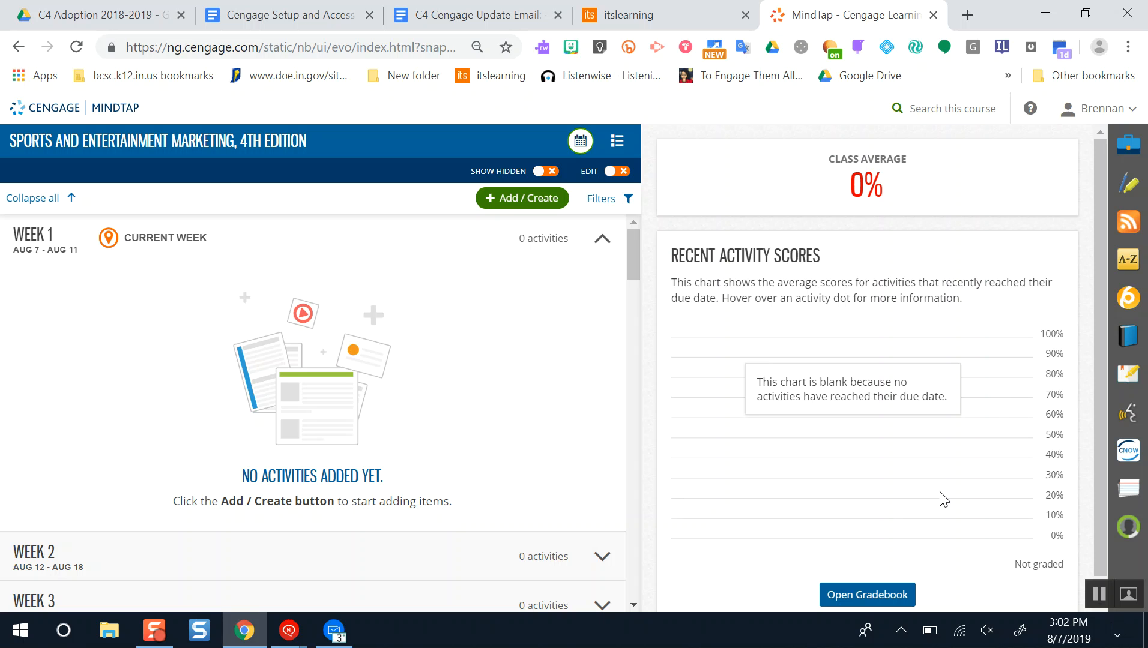
left_click(656, 8)
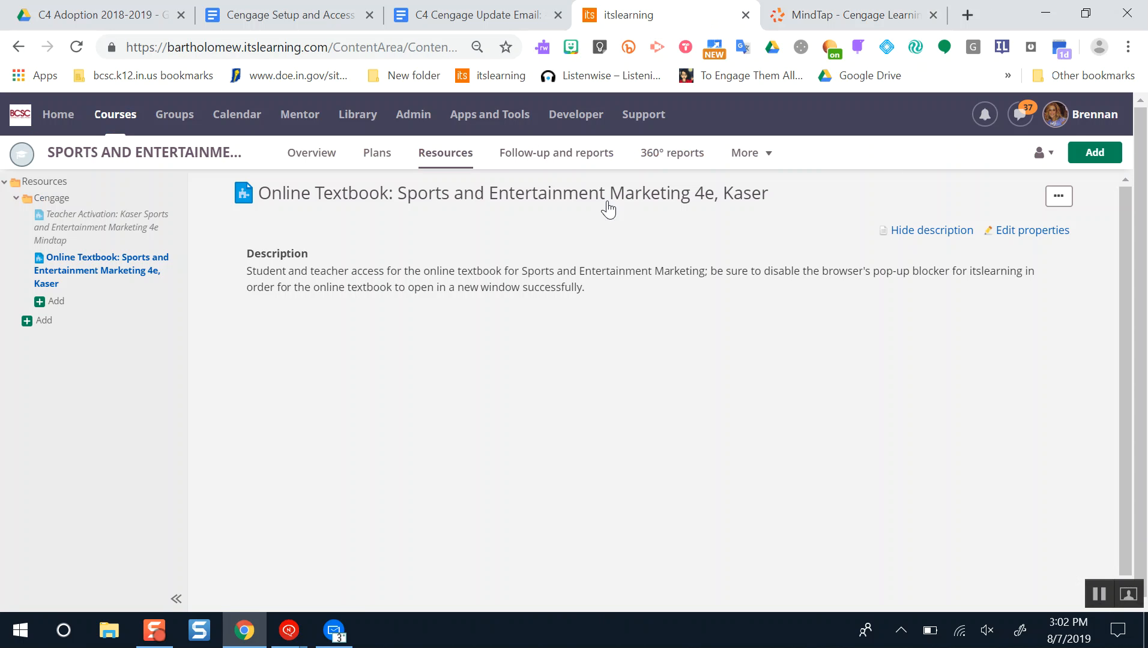